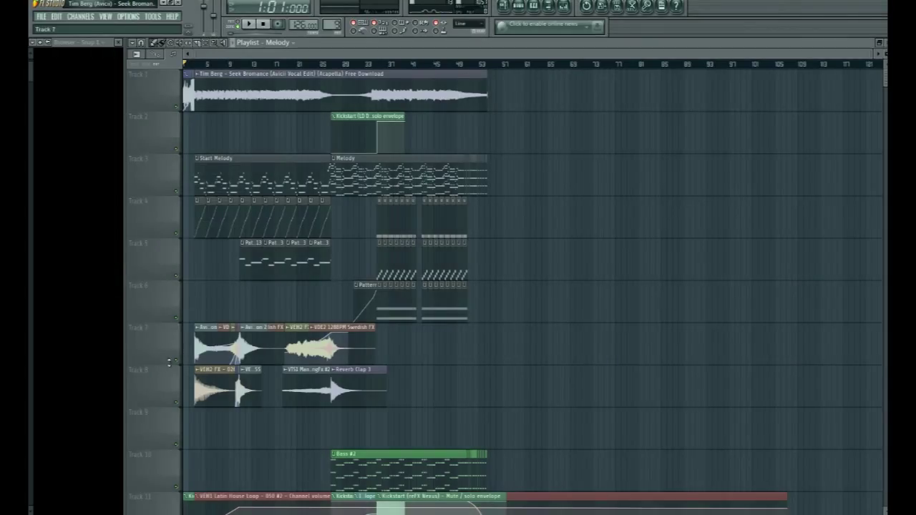
Solo tracks 7 and 8 and play the arrangement from bar 3
right_click(175, 360)
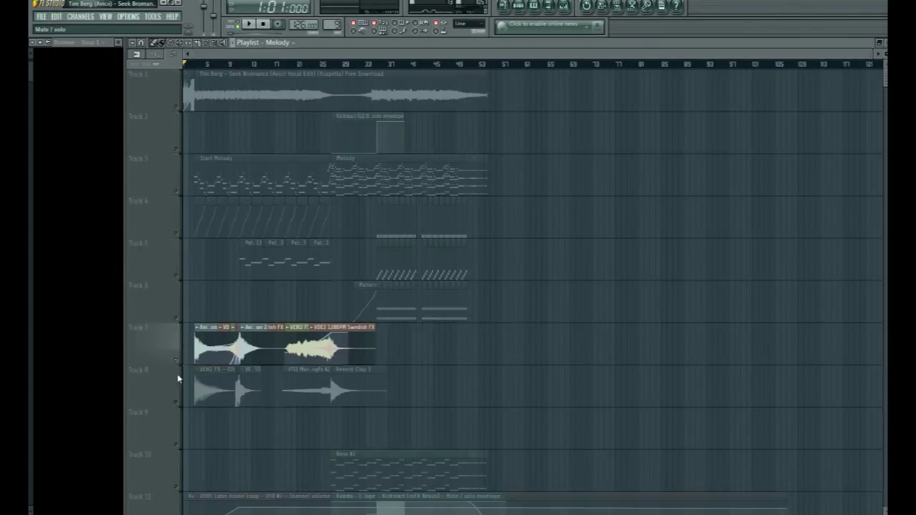
left_click(176, 403)
left_click(194, 63)
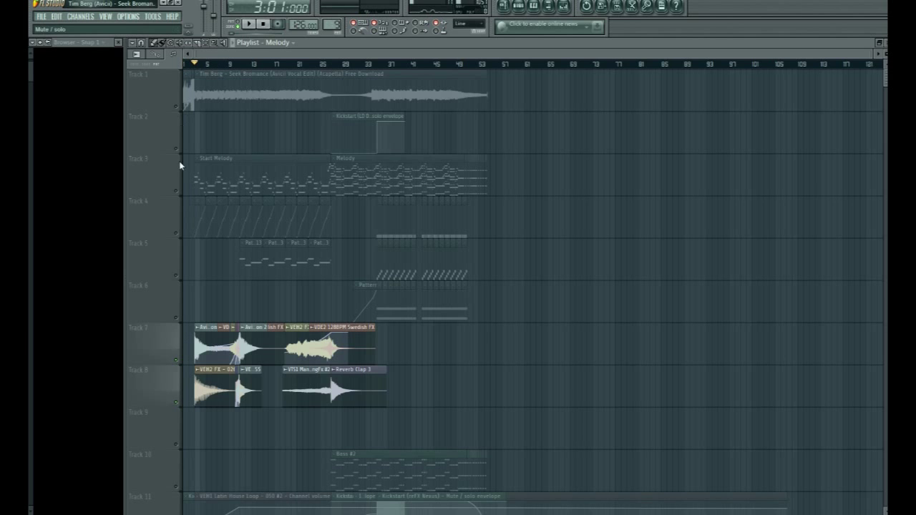
scroll(183, 164, "up", 5)
key("space")
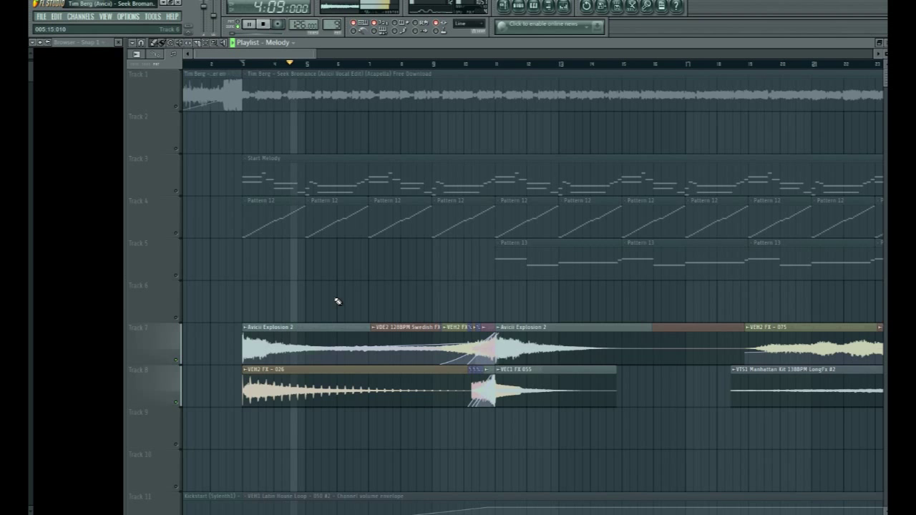
Examine the effect clips on tracks 7 and 8 around the transition at bar 11 during playback
left_click_drag(562, 448, 153, 241)
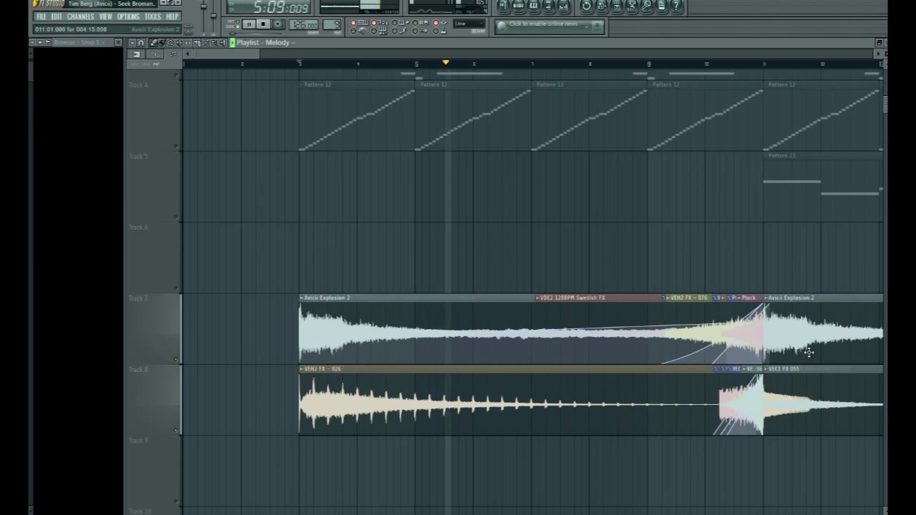
scroll(807, 352, "up", 4)
scroll(714, 327, "up", 2)
scroll(490, 321, "down", 4)
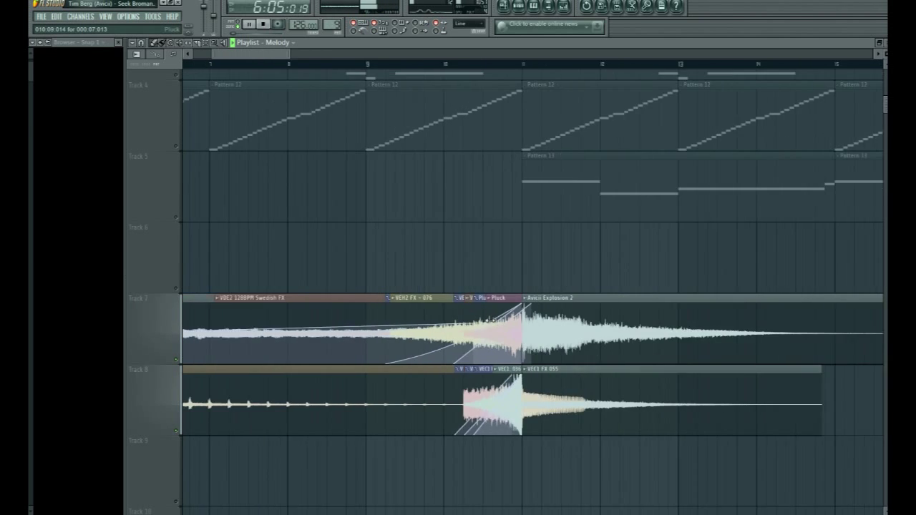
scroll(421, 355, "up", 2)
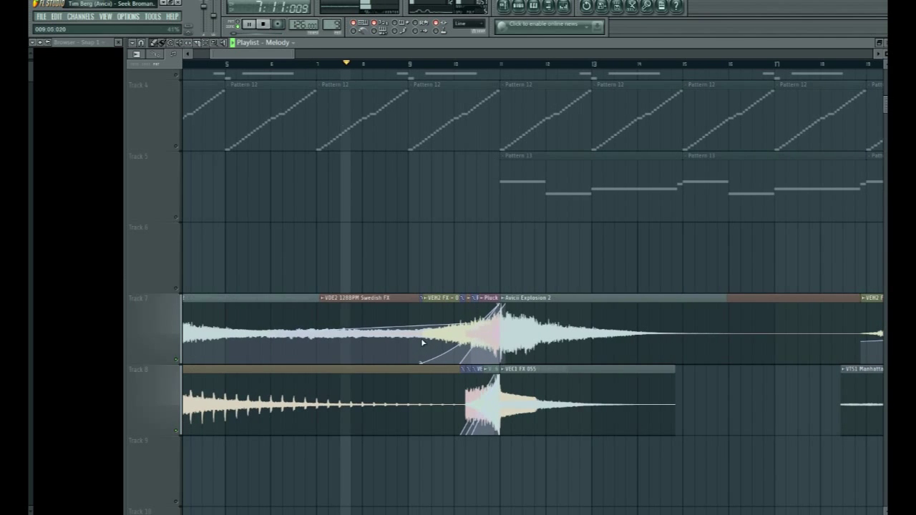
scroll(465, 356, "down", 2)
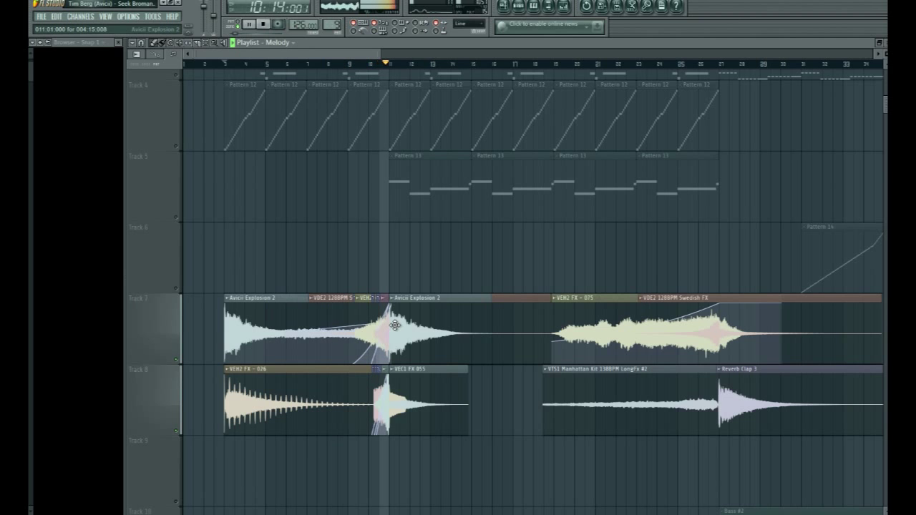
scroll(443, 339, "down", 4)
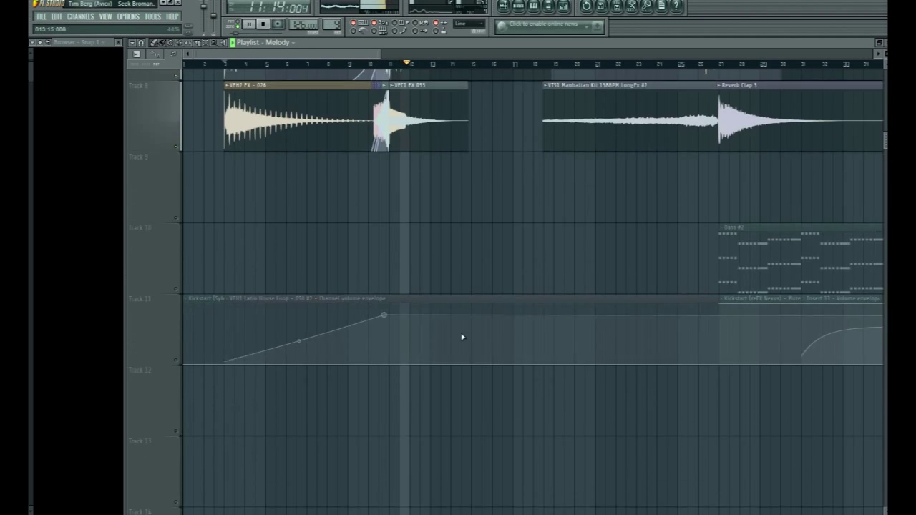
scroll(491, 327, "up", 3)
scroll(441, 284, "down", 1)
scroll(427, 274, "up", 2)
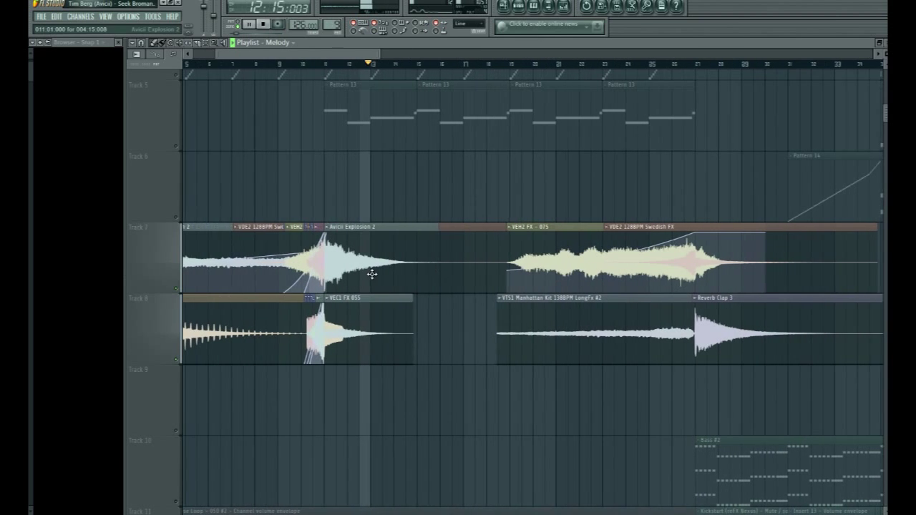
Play from bar 19 and examine the riser clips and Reverb Clap 3 around bar 27 on tracks 7 and 8
left_click(512, 66)
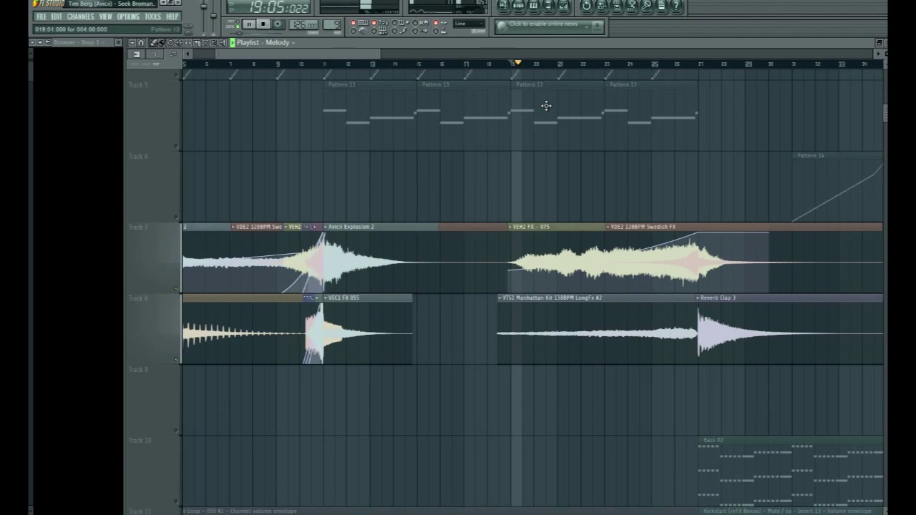
scroll(763, 239, "down", 2)
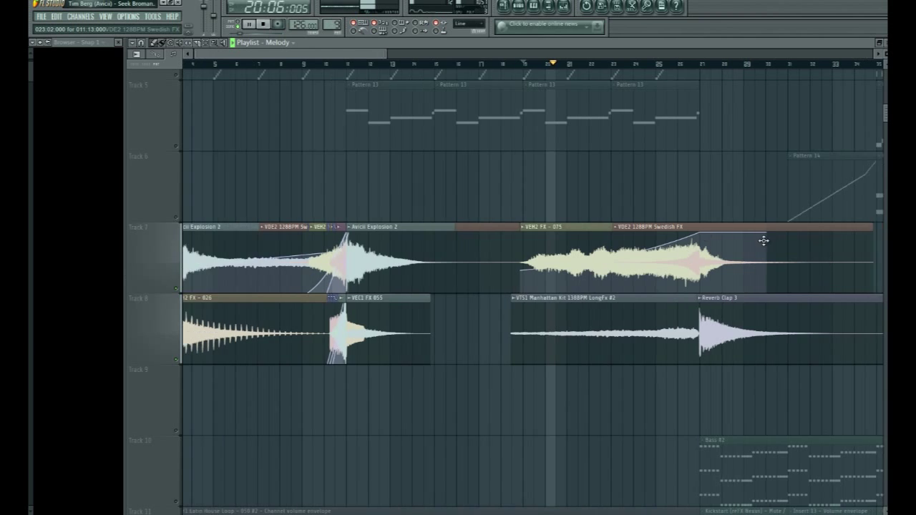
scroll(815, 261, "up", 2)
scroll(801, 259, "down", 3)
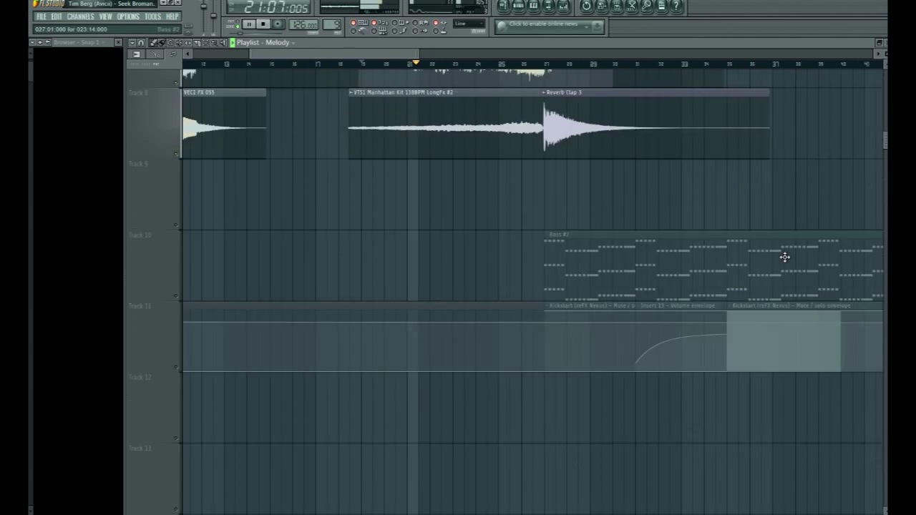
scroll(773, 252, "up", 4)
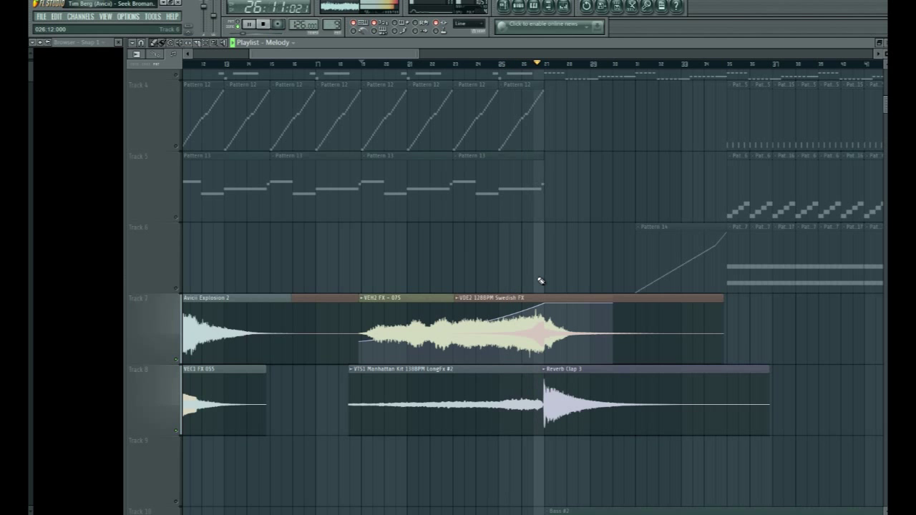
scroll(630, 276, "down", 3)
scroll(763, 266, "up", 5)
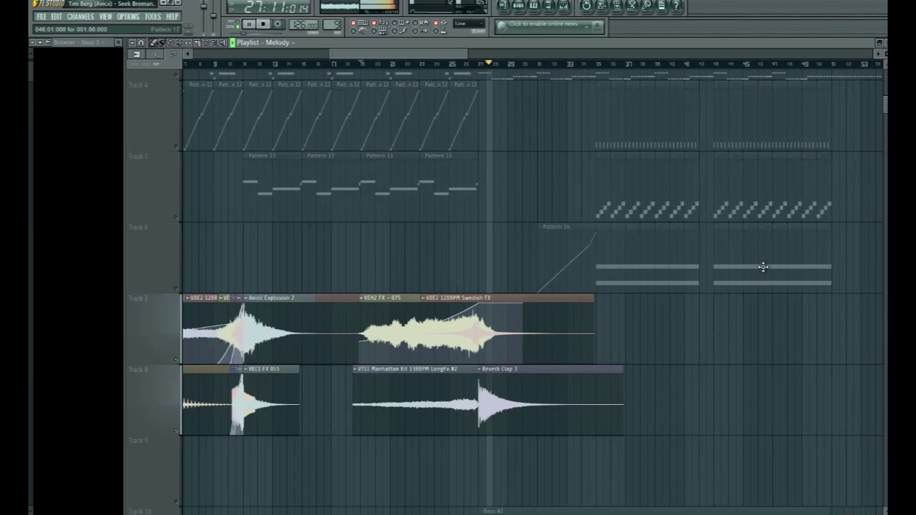
scroll(529, 211, "up", 3)
scroll(528, 212, "down", 5)
Stop playback and return to the song start with all playlist tracks unmuted
key("space")
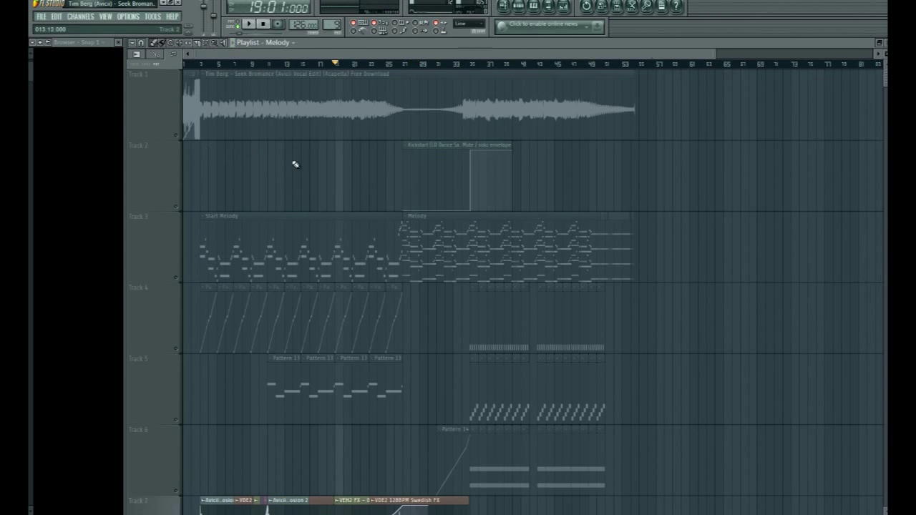
scroll(292, 162, "down", 2)
key("space")
right_click(178, 135)
right_click(177, 135)
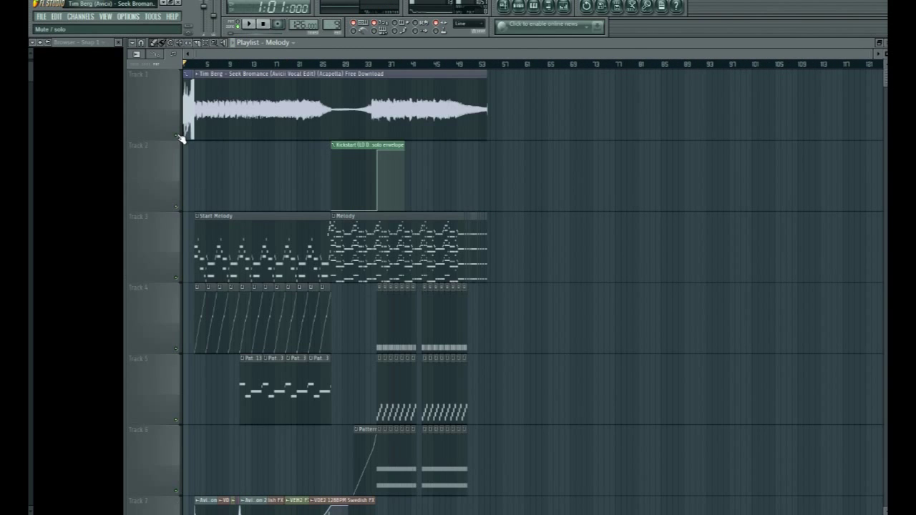
Solo track 1 and bring the Seek Bromance clips of the first two bars into close view
scroll(161, 178, "up", 5)
key("space")
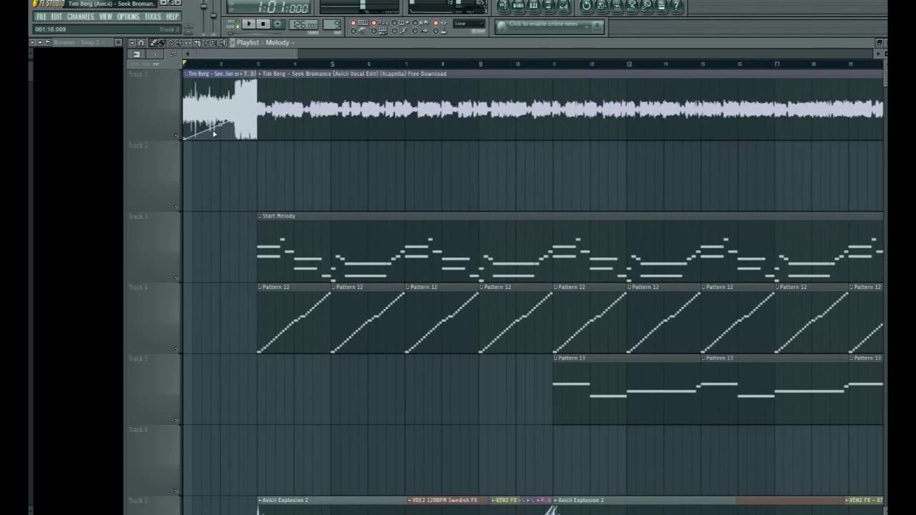
left_click_drag(276, 171, 185, 104)
double_click(176, 212)
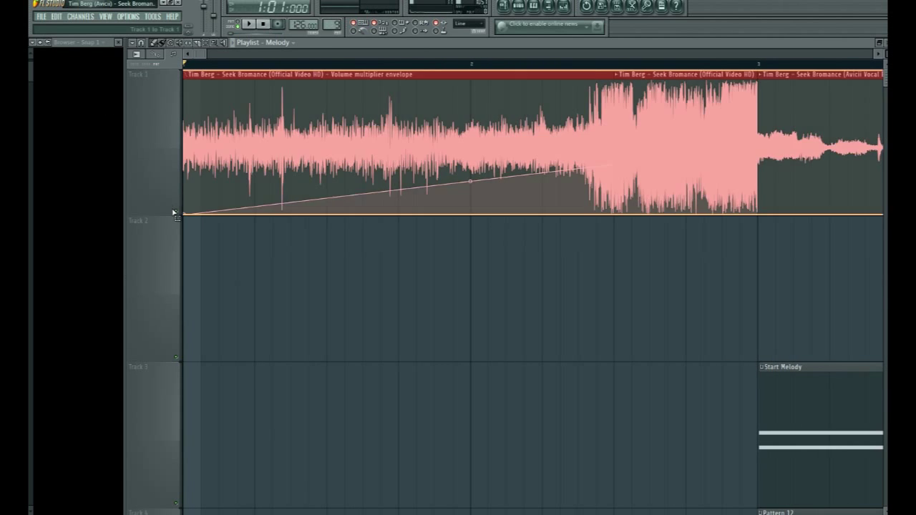
right_click(177, 214)
left_click(310, 246, "ctrl")
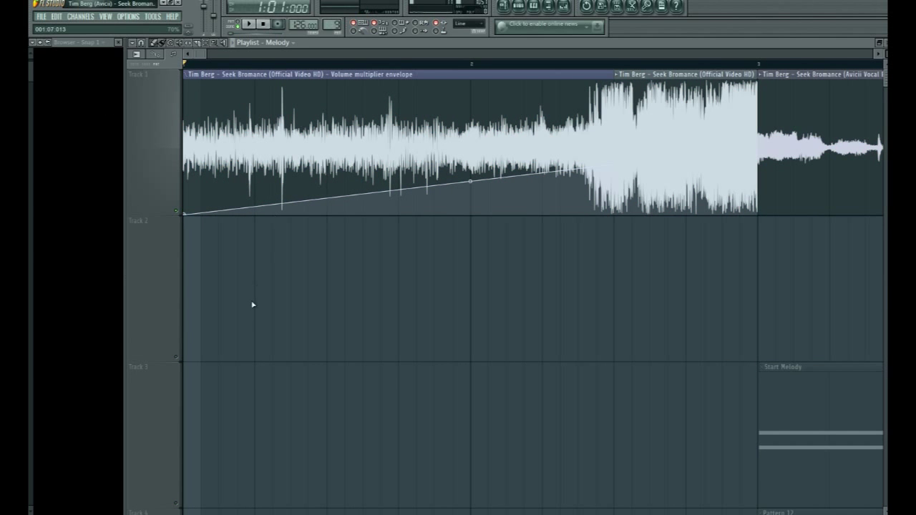
Move the intro's volume multiplier envelope clip to track 2, unmute that track and play the first two bars
left_click(265, 439)
left_click_drag(306, 77, 267, 323)
left_click(175, 358)
key("space")
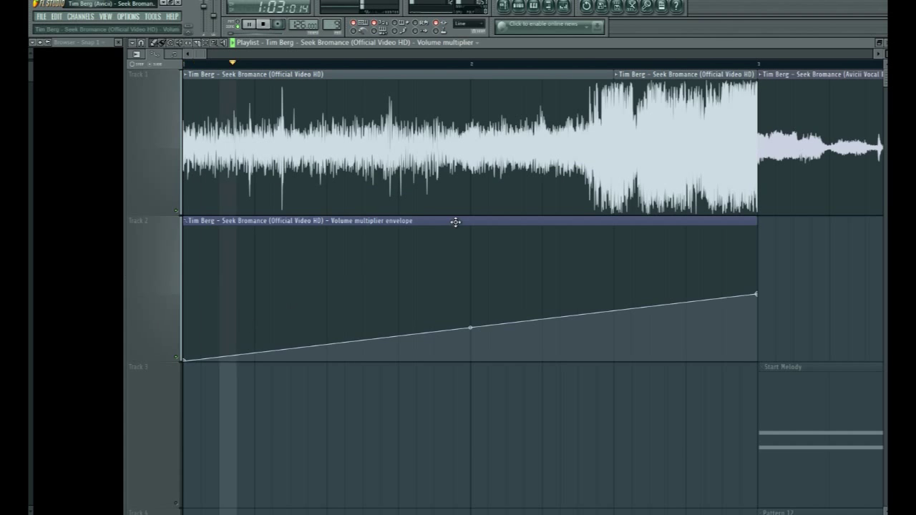
scroll(686, 163, "down", 2)
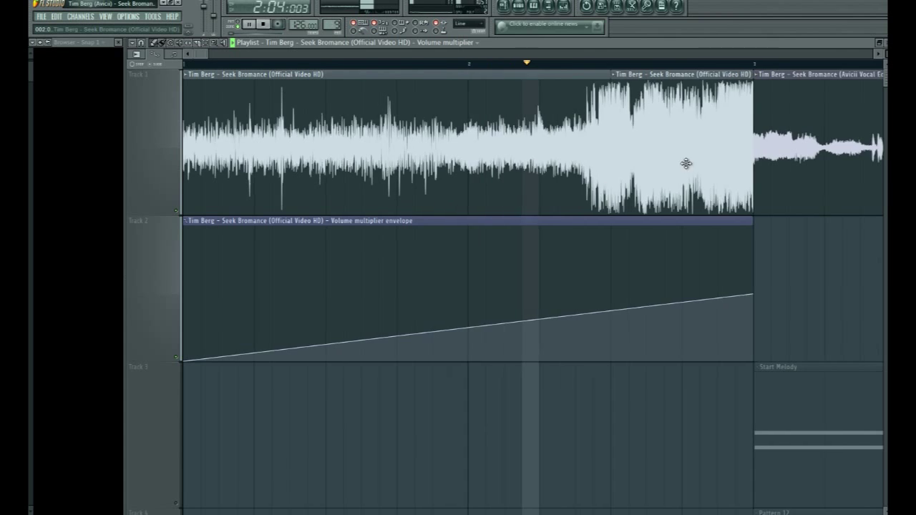
key("space")
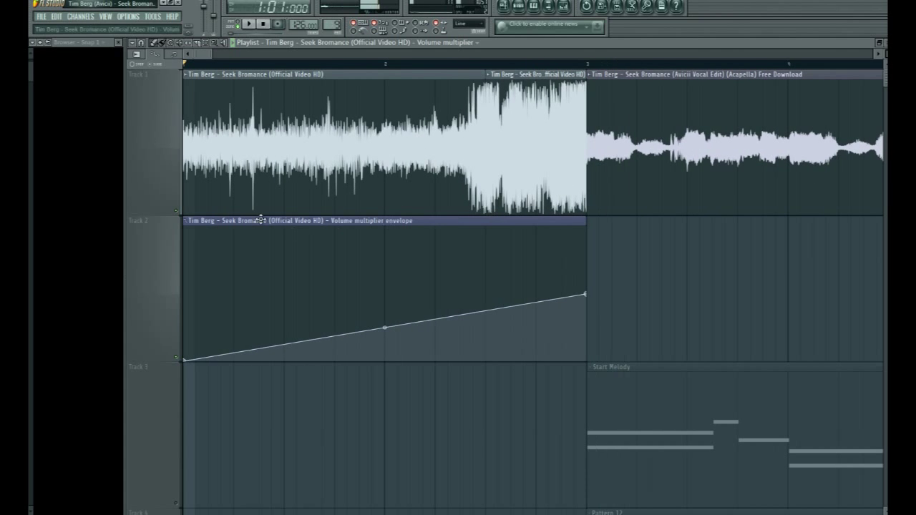
Unmute all tracks and move the volume multiplier envelope clip back onto track 1 at the song start
right_click(176, 212)
right_click(177, 212)
left_click_drag(207, 221, 208, 80)
right_click(441, 264, "ctrl")
right_click(442, 264, "ctrl")
Play the full arrangement from the start with the whole playlist in view
key("space")
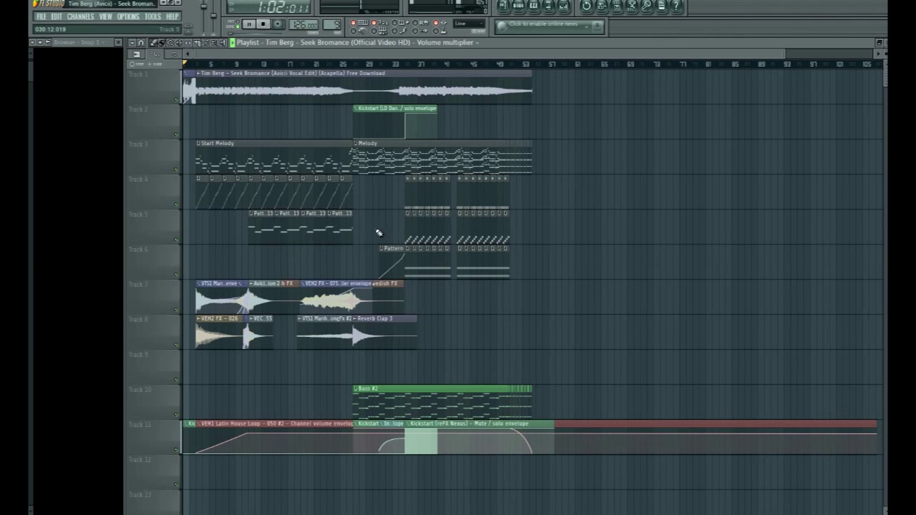
left_click_drag(534, 410, 30, 13)
scroll(472, 183, "down", 2)
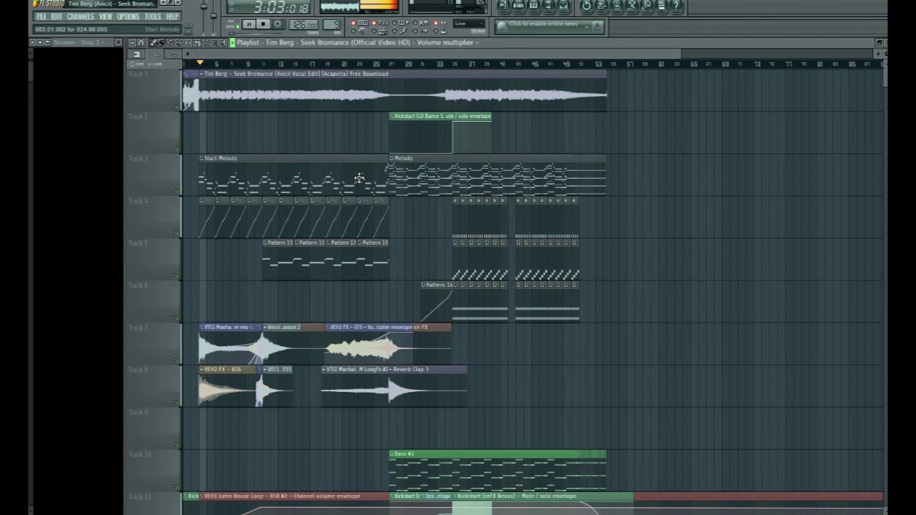
scroll(152, 214, "up", 3)
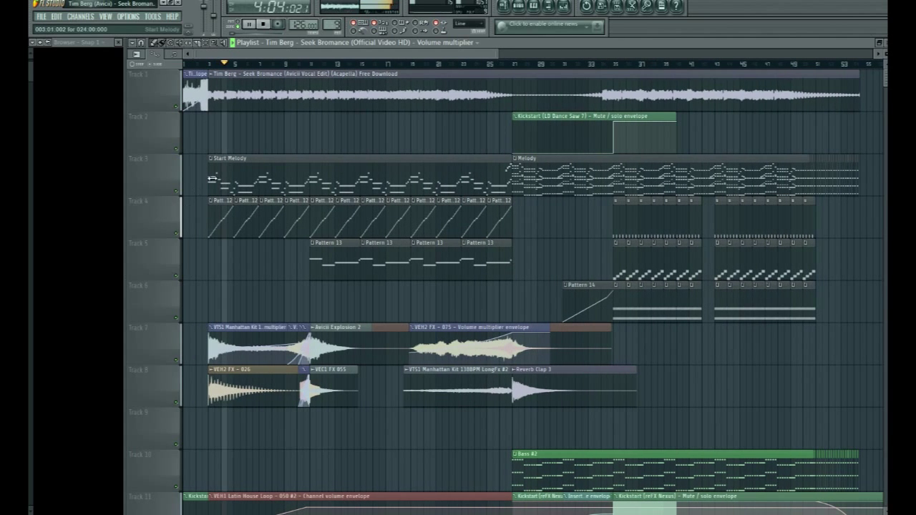
Open the Start Melody pattern in the piano roll and show its Sylenth1 instrument
double_click(221, 176)
scroll(375, 99, "down", 2)
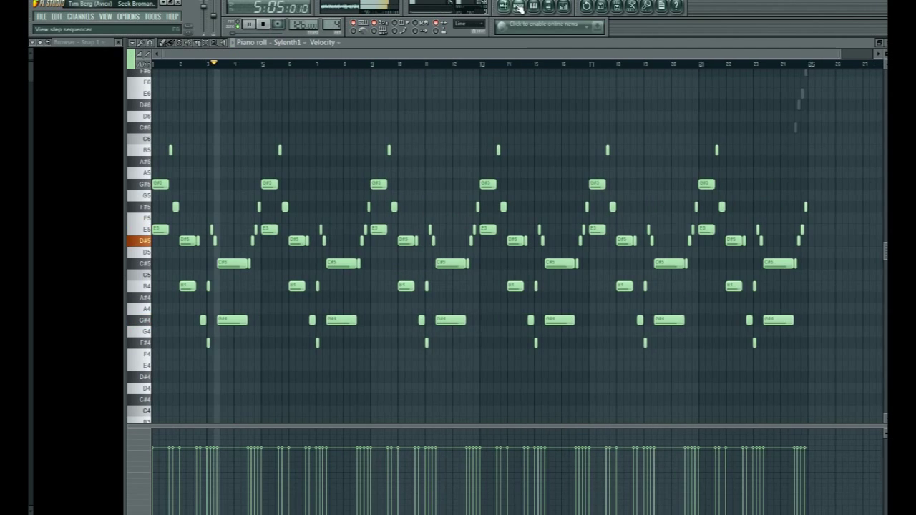
left_click(519, 7)
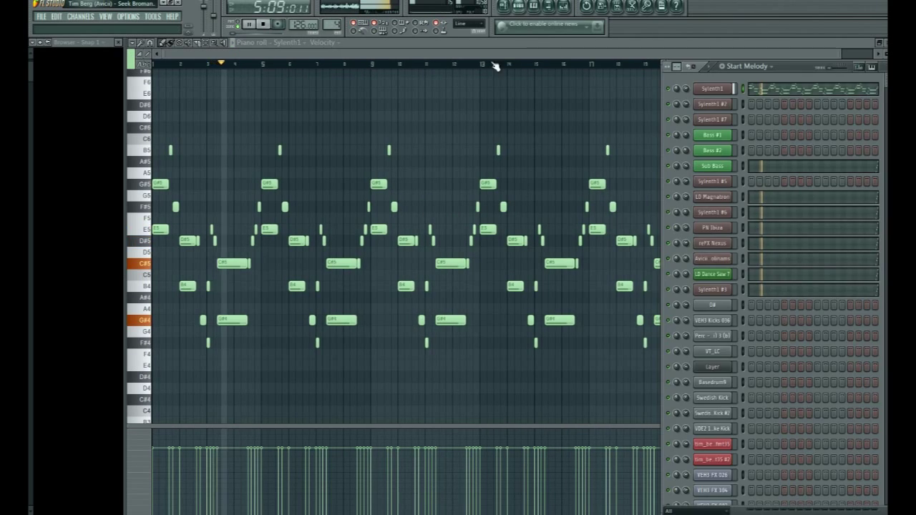
left_click(715, 91)
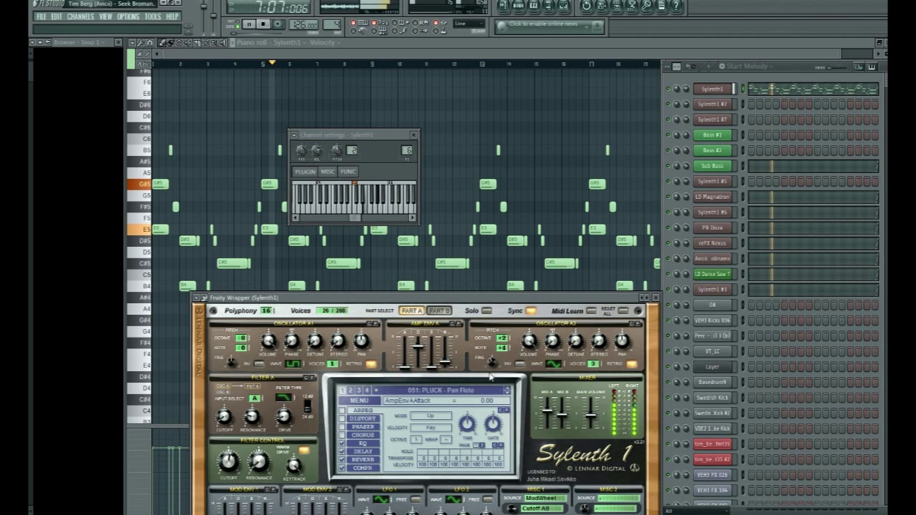
Show the Sub Bass plugin and examine its notes at the end of the Start Melody pattern
left_click(720, 171)
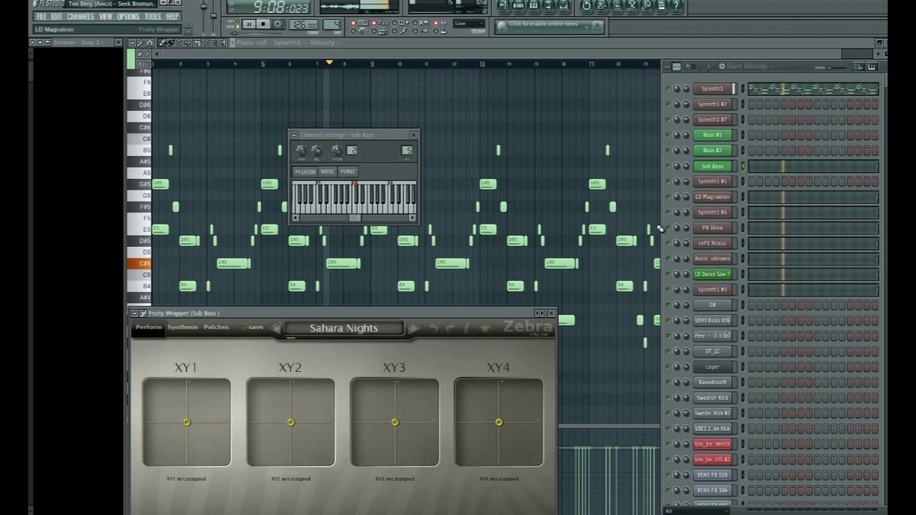
left_click(828, 166)
scroll(745, 190, "down", 4)
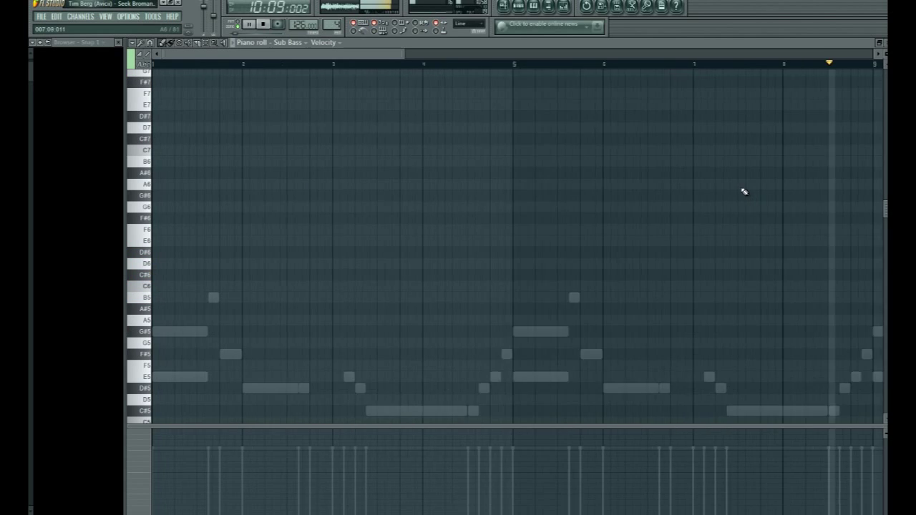
scroll(745, 188, "down", 4)
scroll(794, 276, "up", 8)
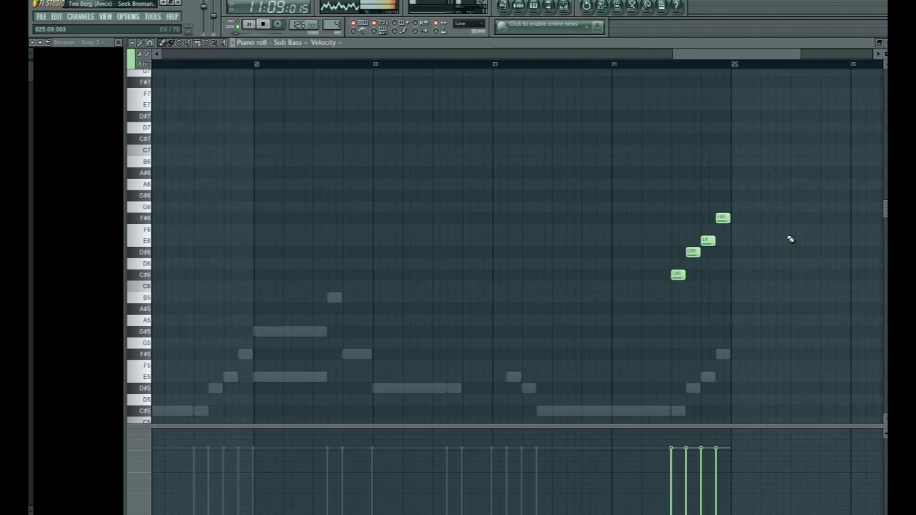
Open the LD Magnatron notes of the Start Melody pattern and examine the closing run before bar 25
left_click(520, 7)
left_click(877, 205)
scroll(787, 201, "down", 4)
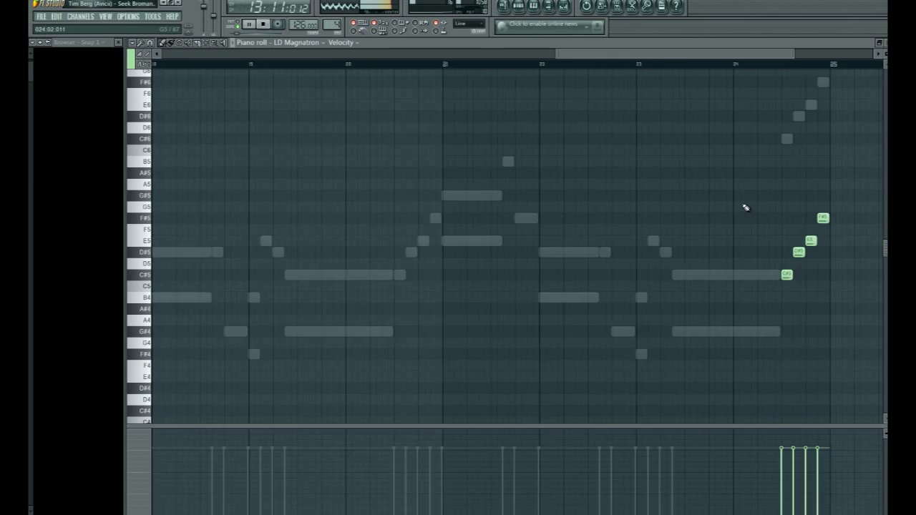
Return to the playlist and examine the Sub Bass notes of Pattern 13 in the piano roll
left_click(521, 8)
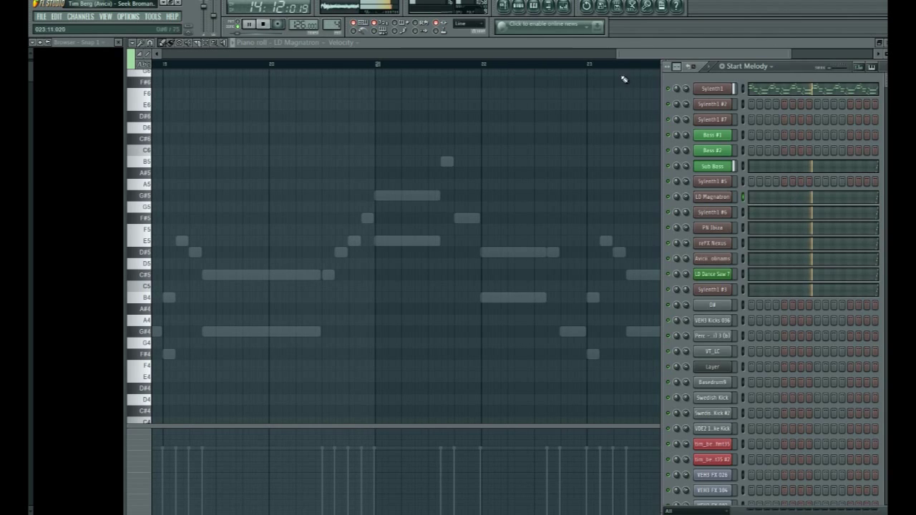
left_click(505, 7)
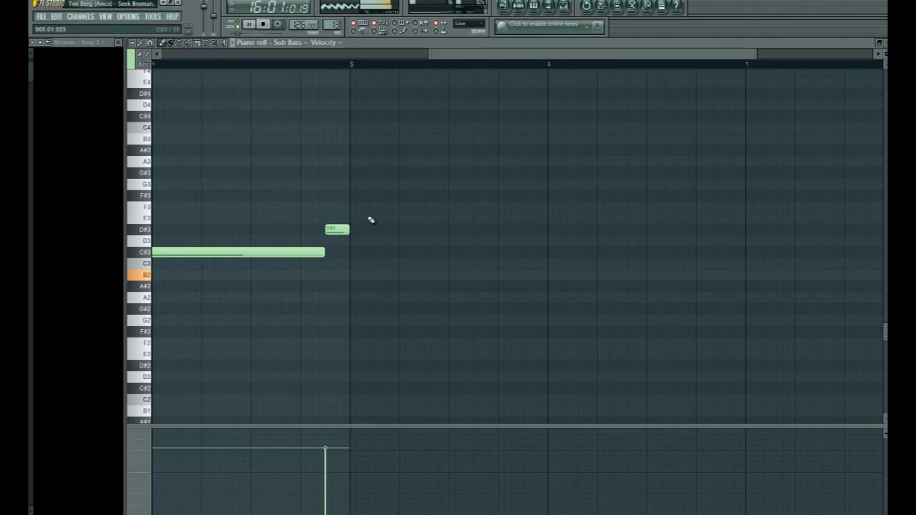
scroll(372, 220, "down", 4)
scroll(153, 225, "up", 4)
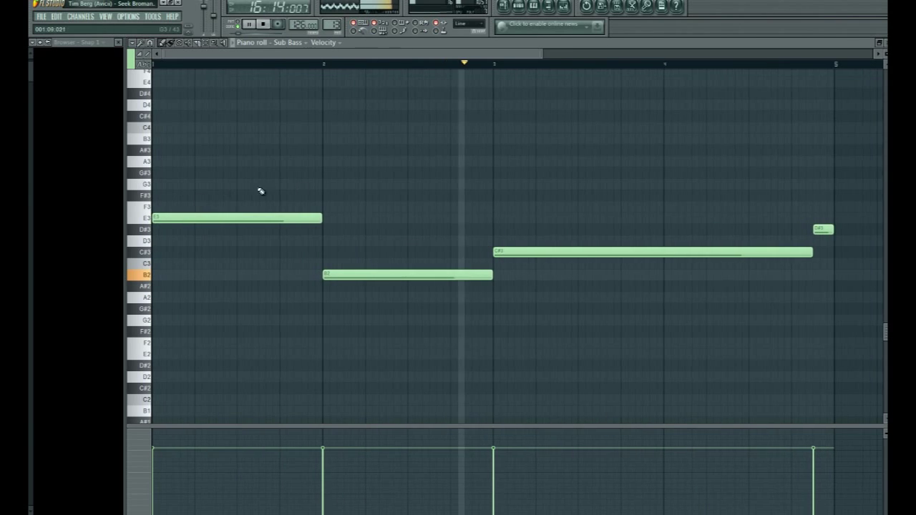
Show the Sub Bass channel's Zebra instrument in Pattern 13 and return to the playlist
left_click(518, 6)
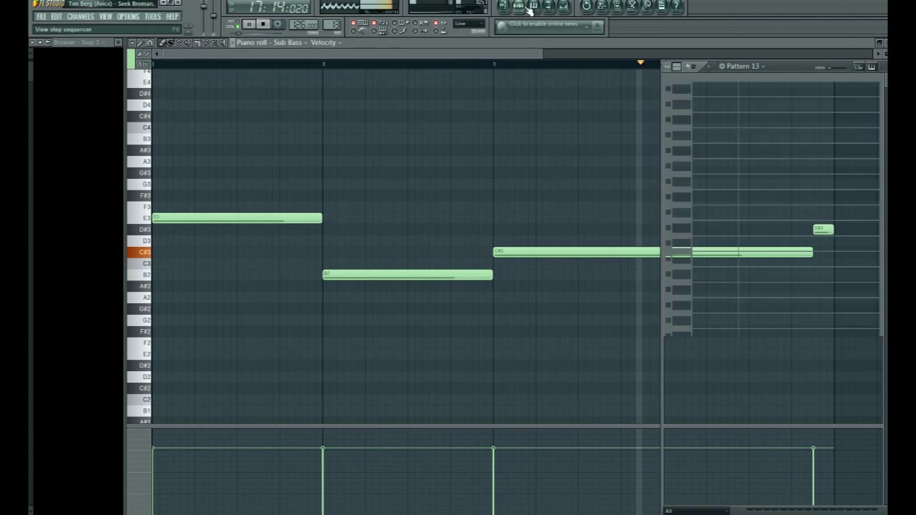
left_click(725, 167)
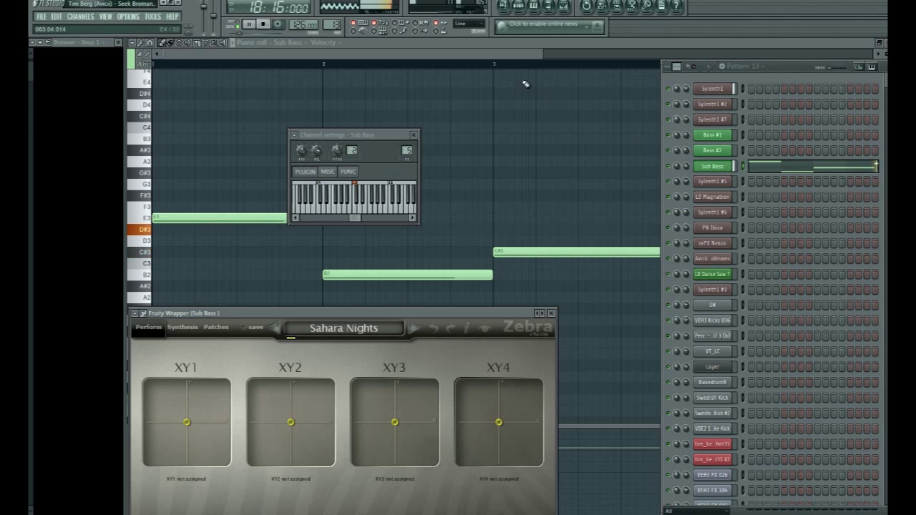
key("F5")
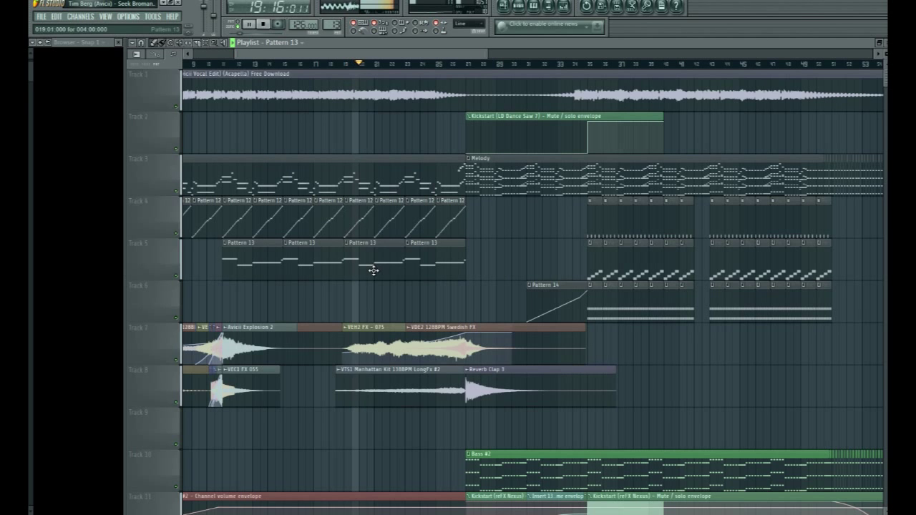
Open the Bass #2 pattern from Track 10 and examine its Bass #1 notes in the piano roll
scroll(405, 286, "down", 4)
scroll(418, 197, "up", 3)
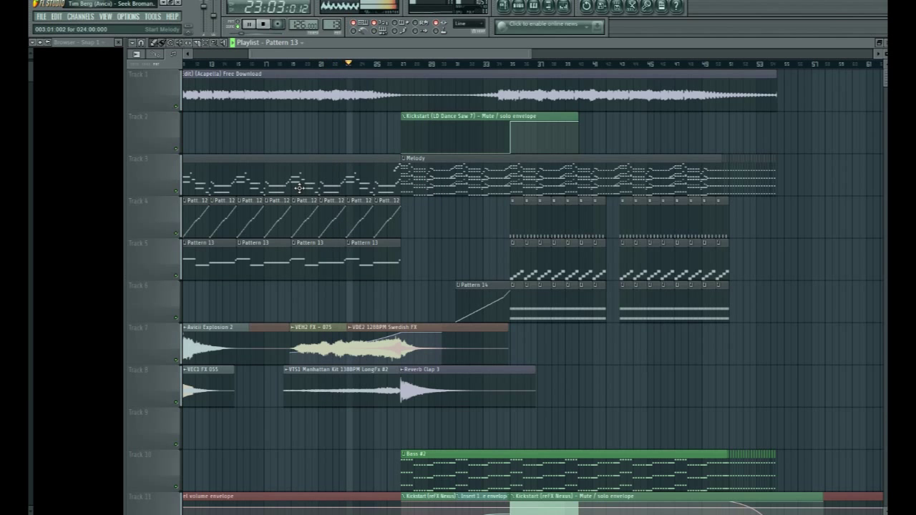
scroll(326, 229, "down", 2)
double_click(436, 390)
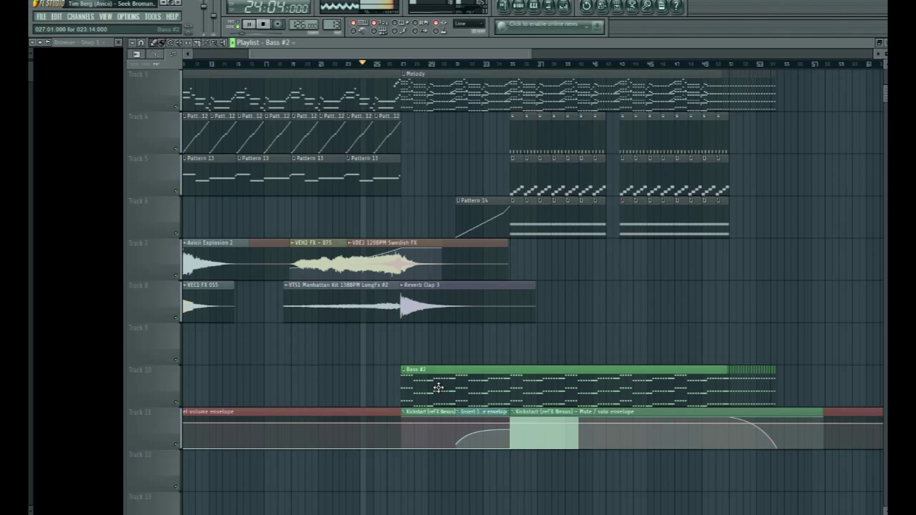
scroll(392, 287, "down", 5)
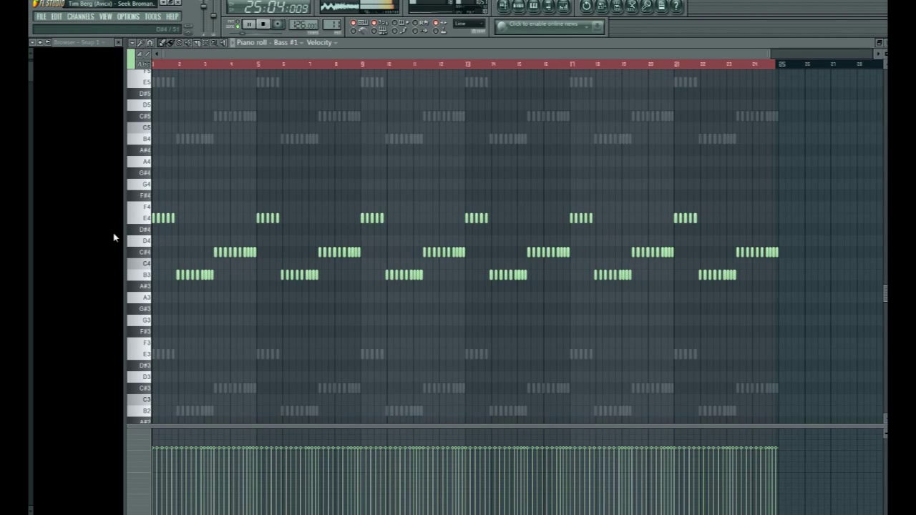
scroll(115, 237, "up", 3)
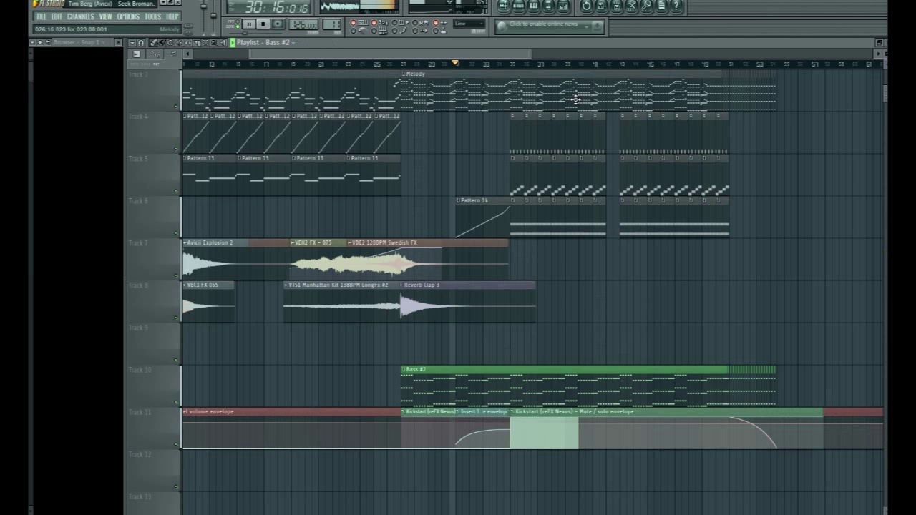
Open the Melody pattern from the playlist and examine its Sylenth1 #5 notes, then return to the playlist
left_click(507, 6)
double_click(443, 87)
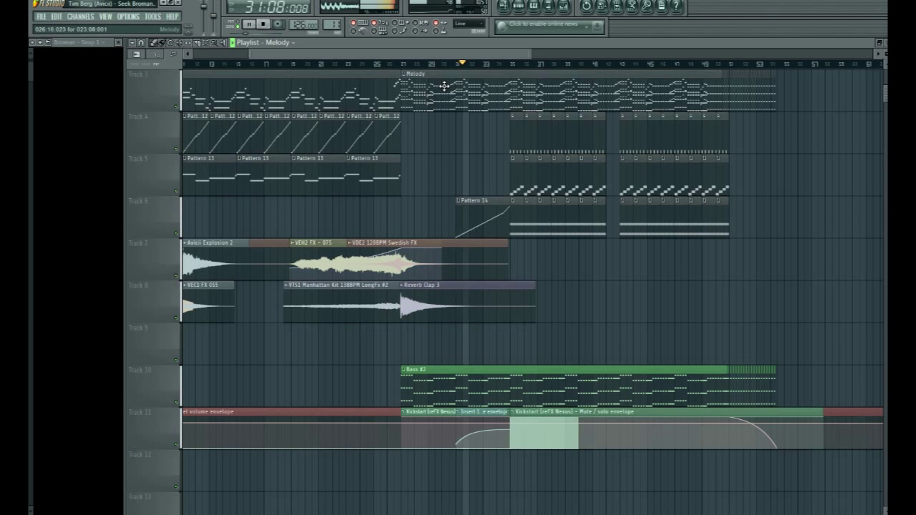
scroll(528, 187, "down", 6)
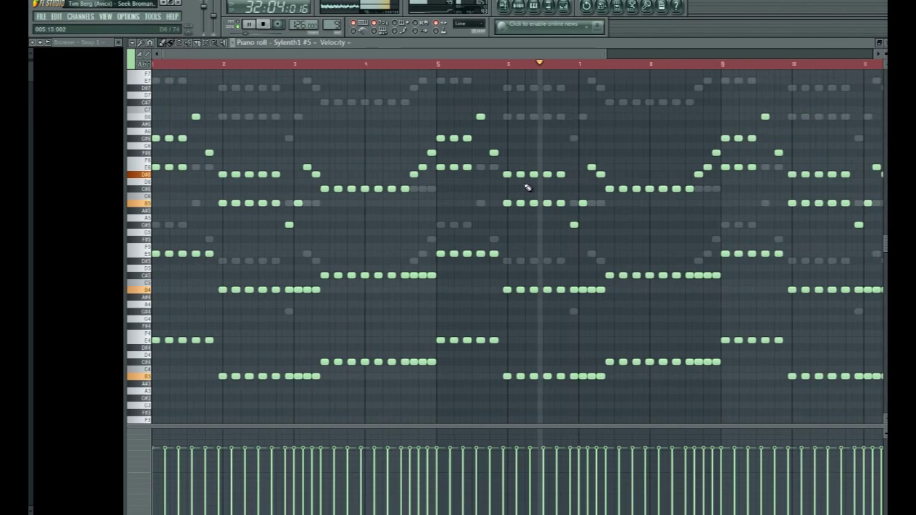
scroll(630, 186, "up", 5)
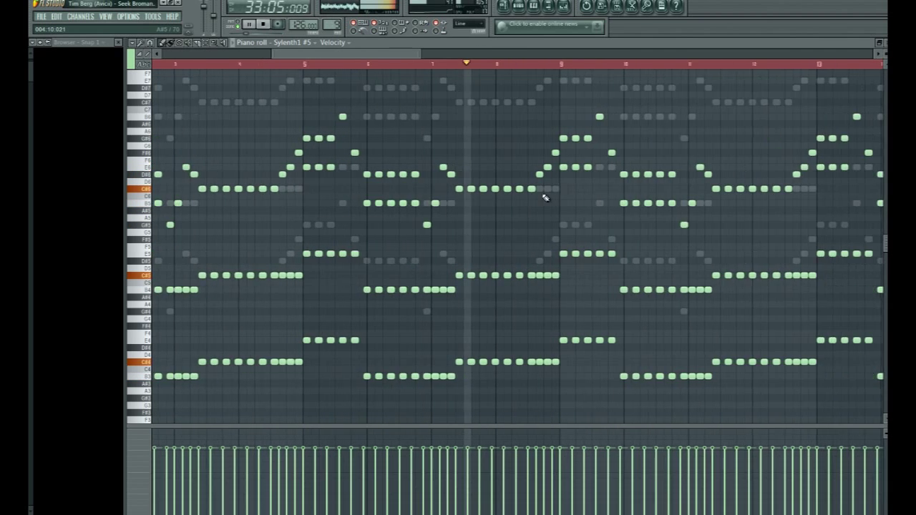
left_click(522, 10)
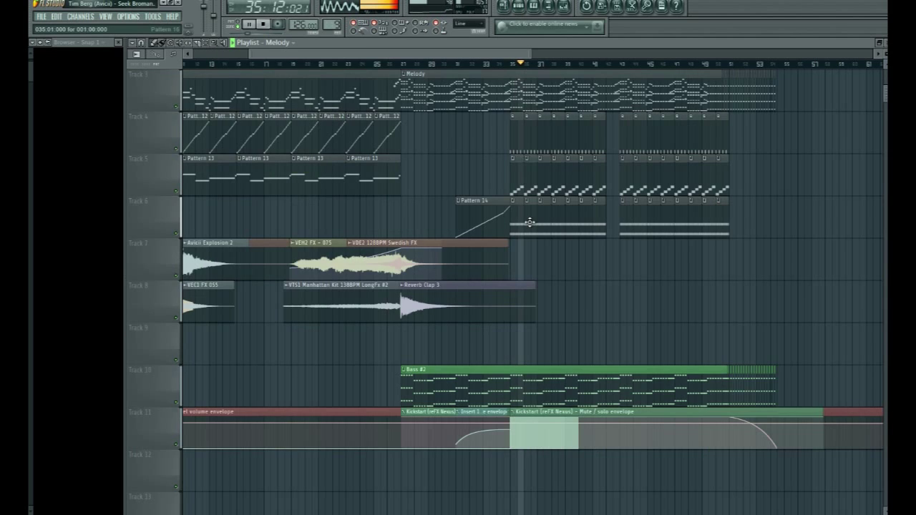
Show the channel settings and mixer track of the Seek Bromance acapella clip on Track 1
scroll(529, 220, "up", 2)
double_click(536, 82)
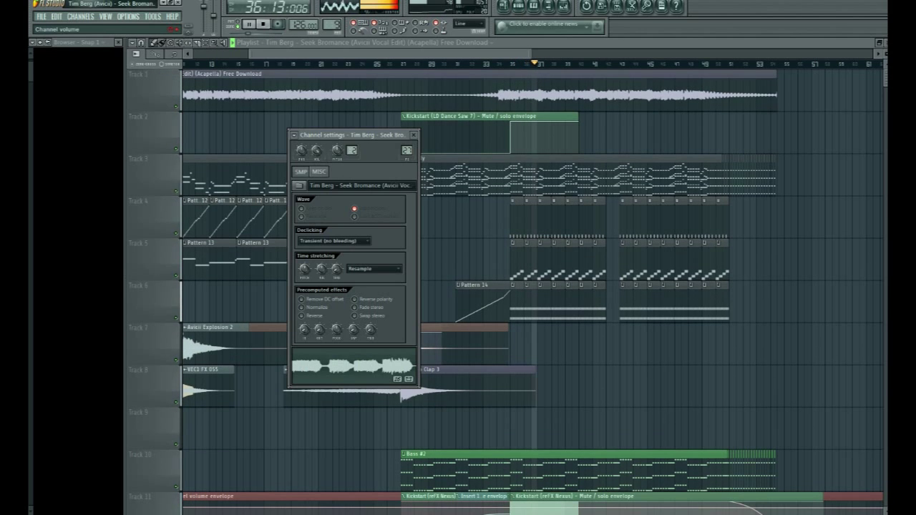
double_click(412, 148)
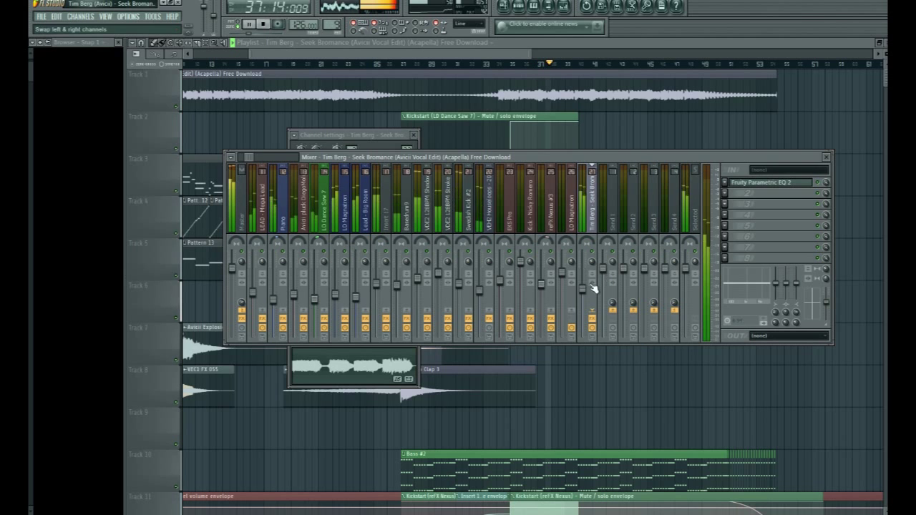
left_click(619, 136)
Open Pattern 17 from Track 6 and show its Perc notes in the piano roll
scroll(601, 218, "up", 4)
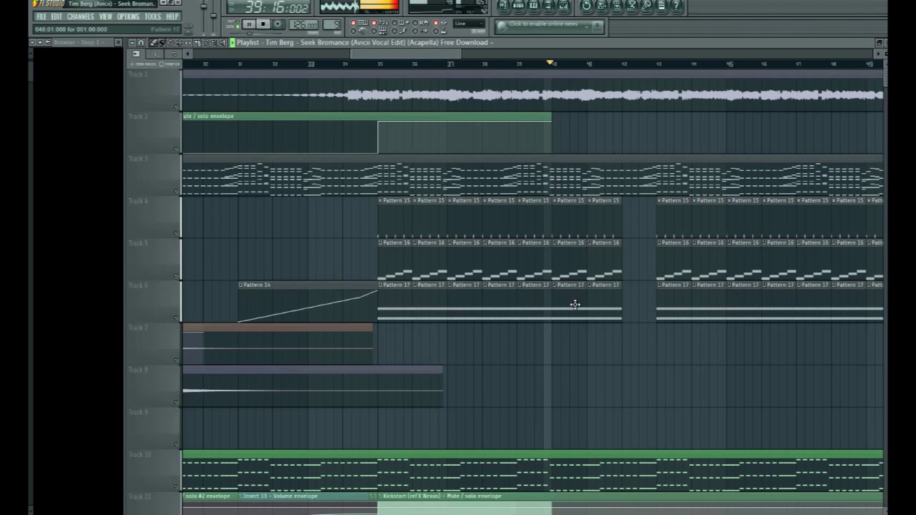
scroll(647, 279, "down", 2)
scroll(712, 303, "up", 4)
double_click(575, 313)
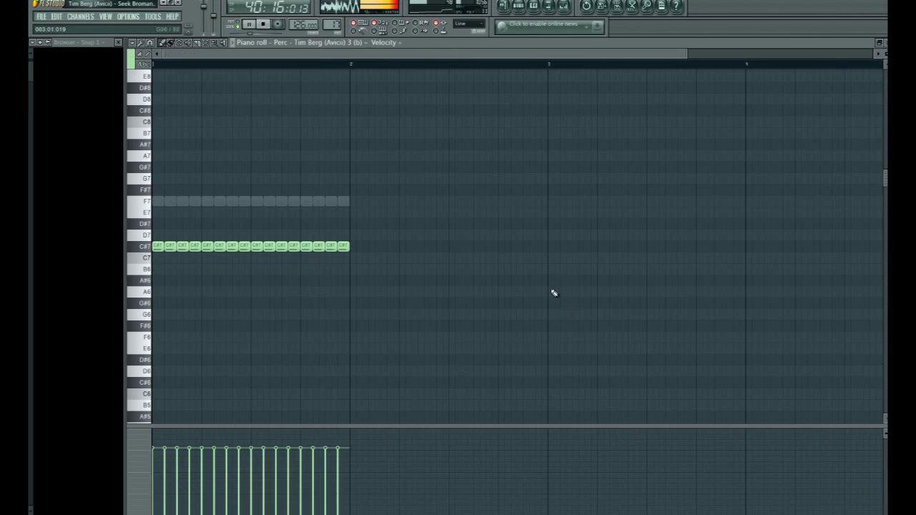
Show the Perc channel's sampler settings in Pattern 17 and return to the playlist
key("F6")
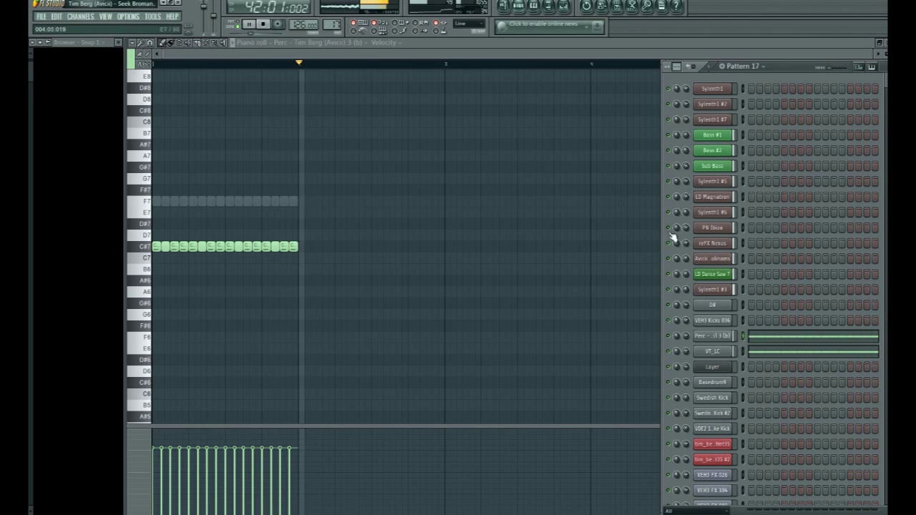
left_click(714, 343)
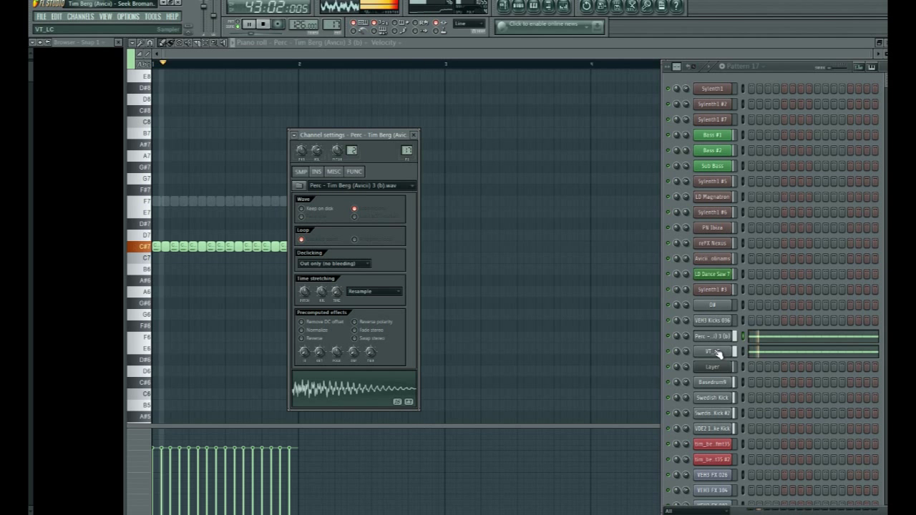
left_click(507, 5)
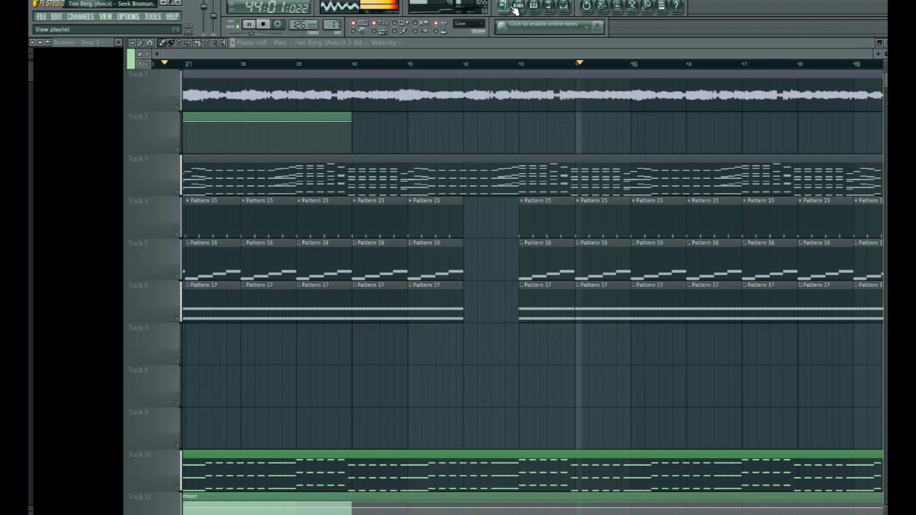
Examine the end of the arrangement up to bar 54, including the chopped Melody and Bass #2 clips and the Track 11 automation
scroll(697, 191, "down", 6)
scroll(685, 232, "up", 4)
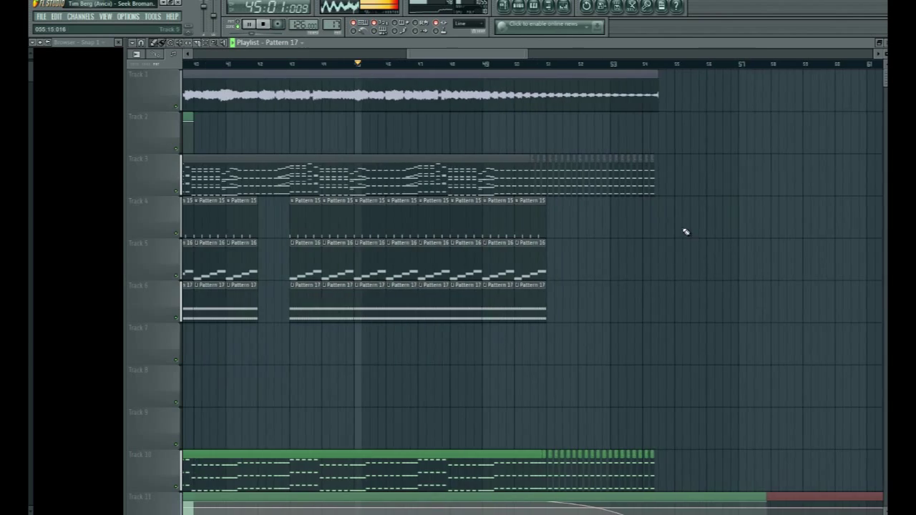
scroll(681, 227, "down", 3)
scroll(606, 216, "up", 3)
scroll(406, 148, "down", 3)
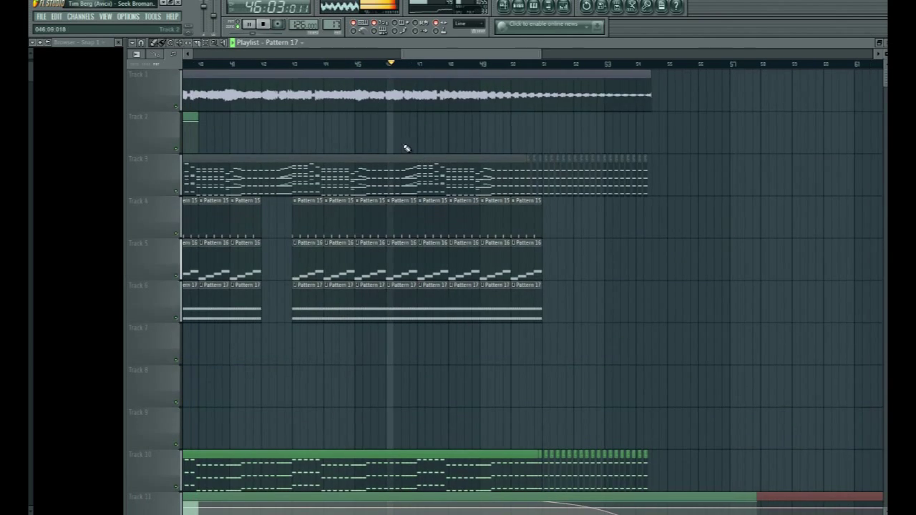
scroll(366, 155, "down", 3)
scroll(468, 193, "up", 5)
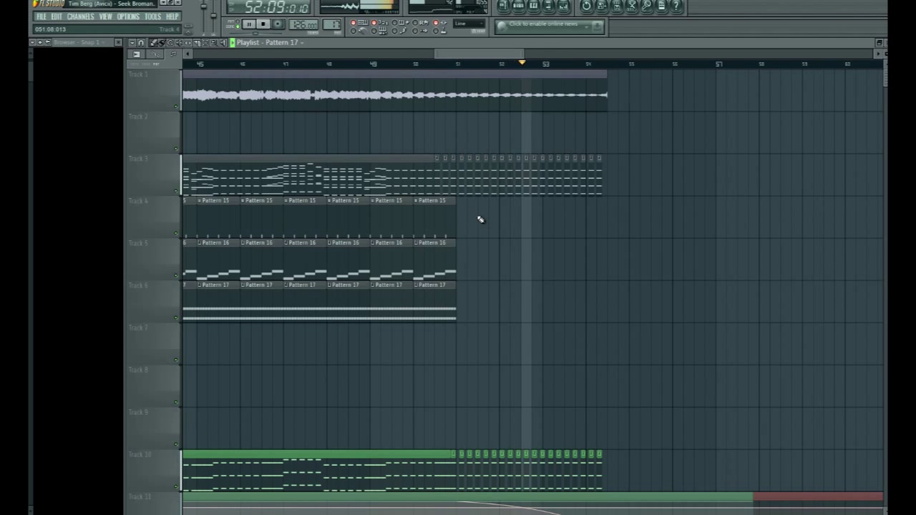
scroll(591, 245, "down", 5)
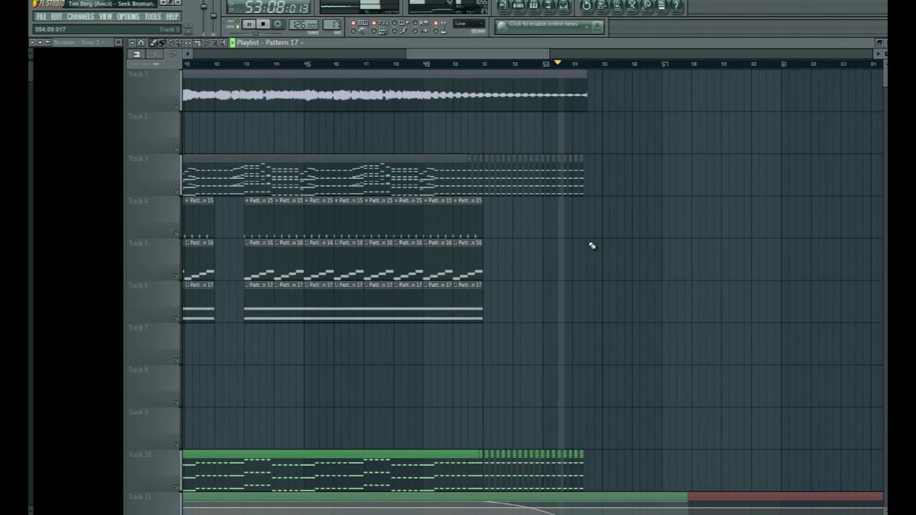
scroll(591, 246, "down", 2)
scroll(592, 245, "down", 1)
scroll(589, 245, "down", 3)
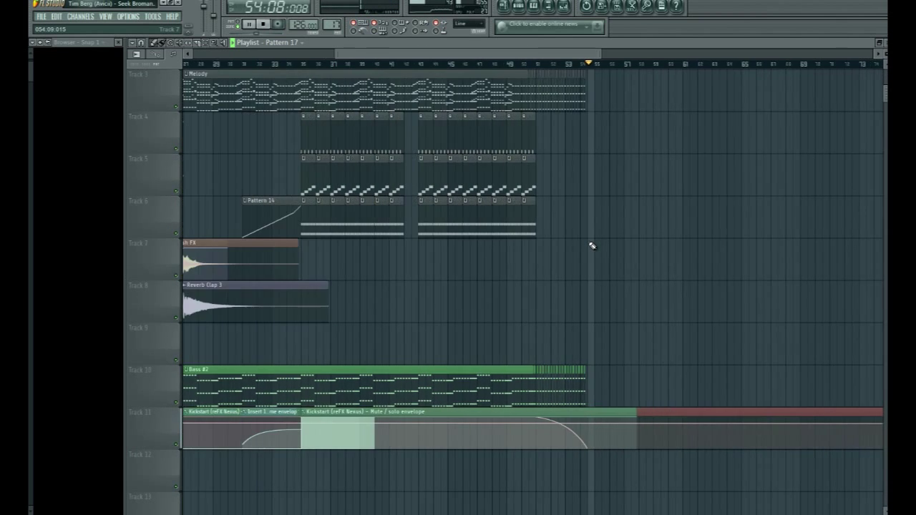